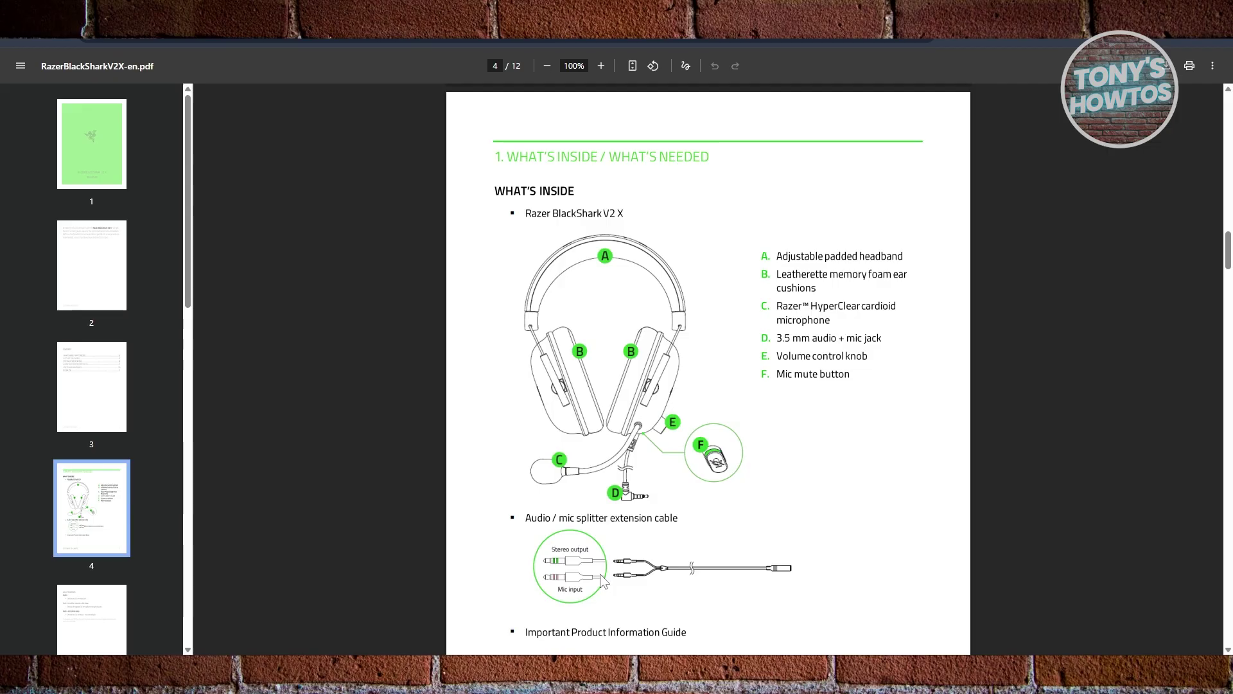
pyautogui.scroll(-1, 702, 584)
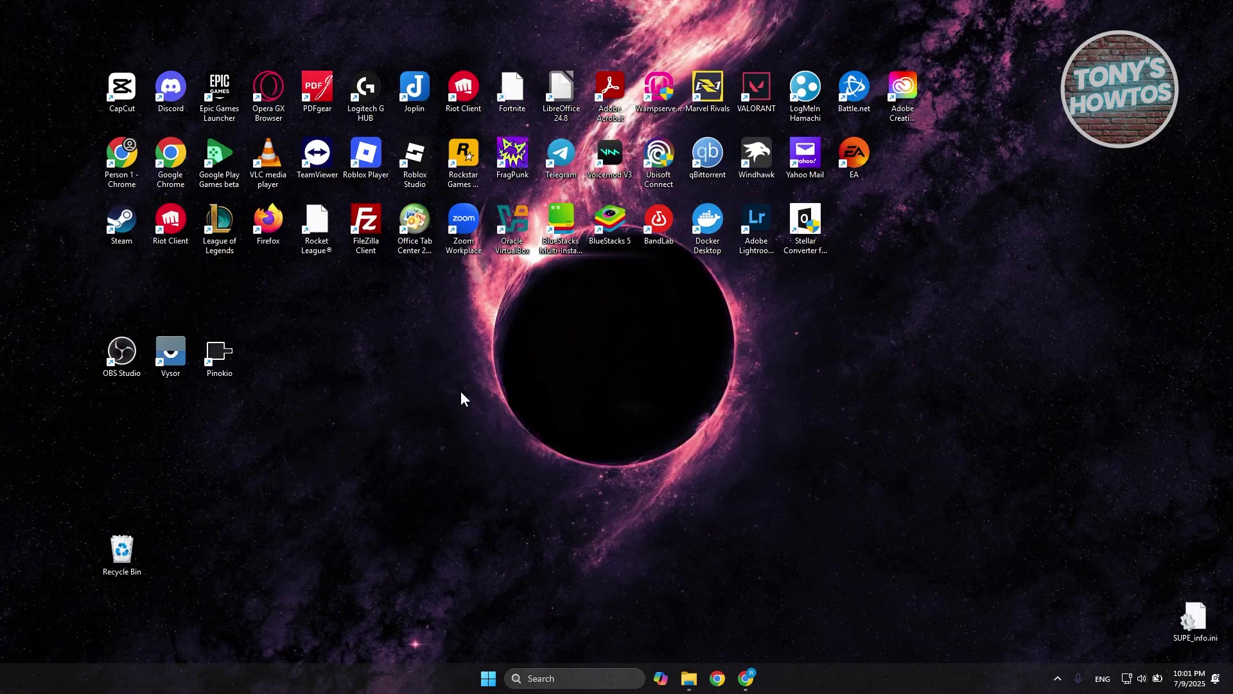
# Step: Bring up Windows Quick Settings from the taskbar tray volume icon
pyautogui.click(1142, 679)
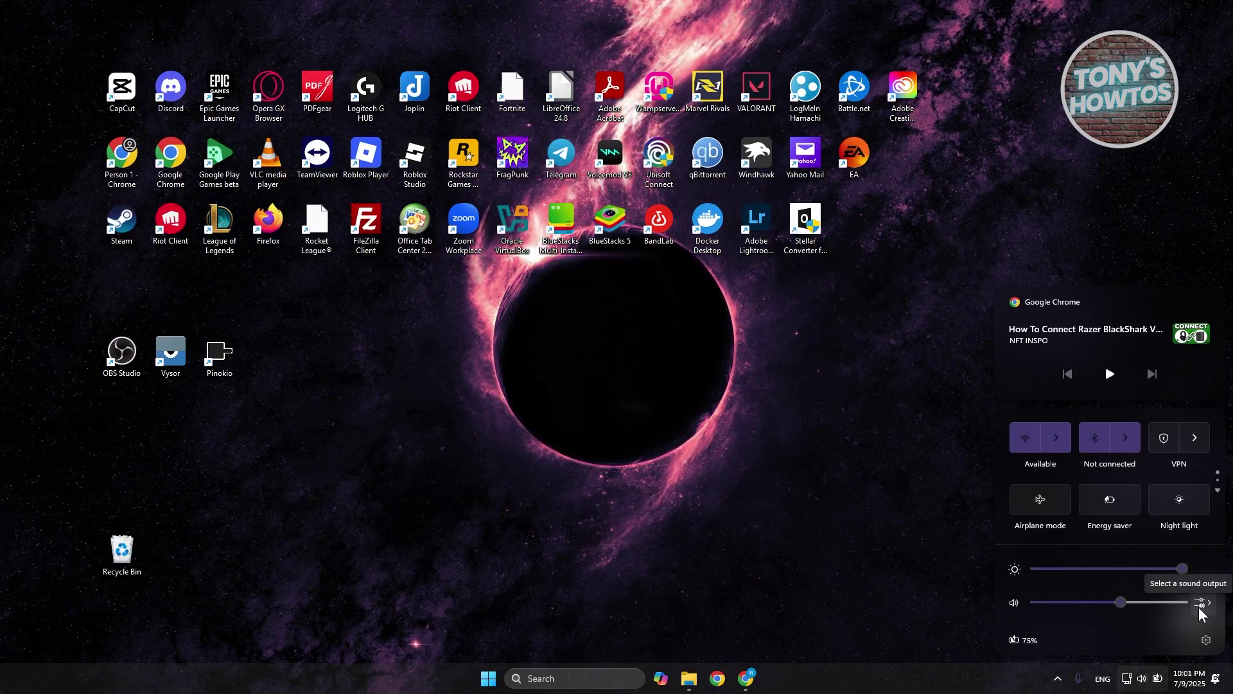
# Step: Expand the Sound output device list (USB Audio, Logitech, Realtek, NVIDIA), then dismiss it to the desktop
pyautogui.click(1199, 607)
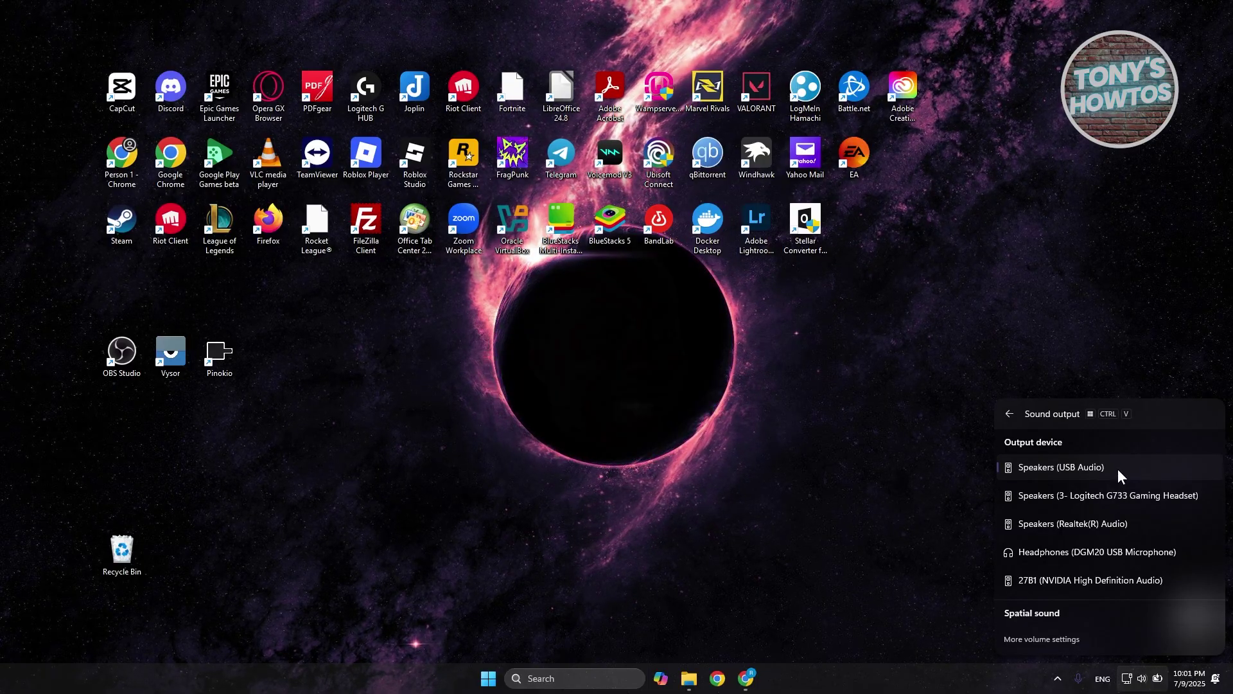
pyautogui.click(724, 542)
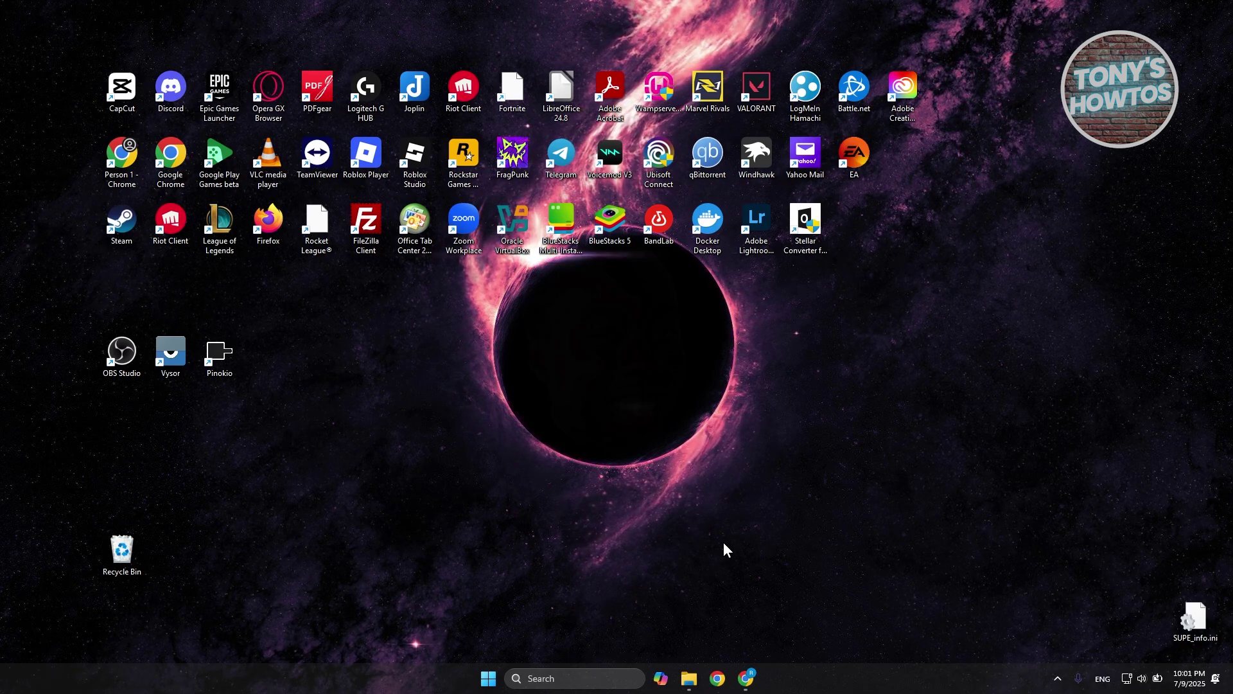